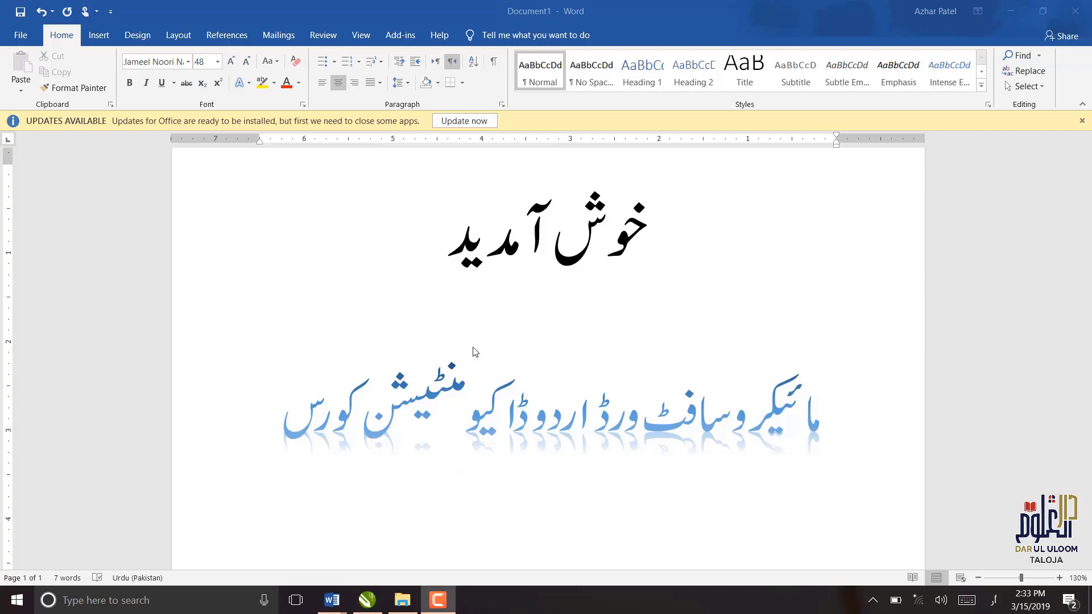
Focus the Urdu welcome document and show the thumbnails of Document1 and Document2.
{"action": "left_click", "coordinate": [478, 410]}
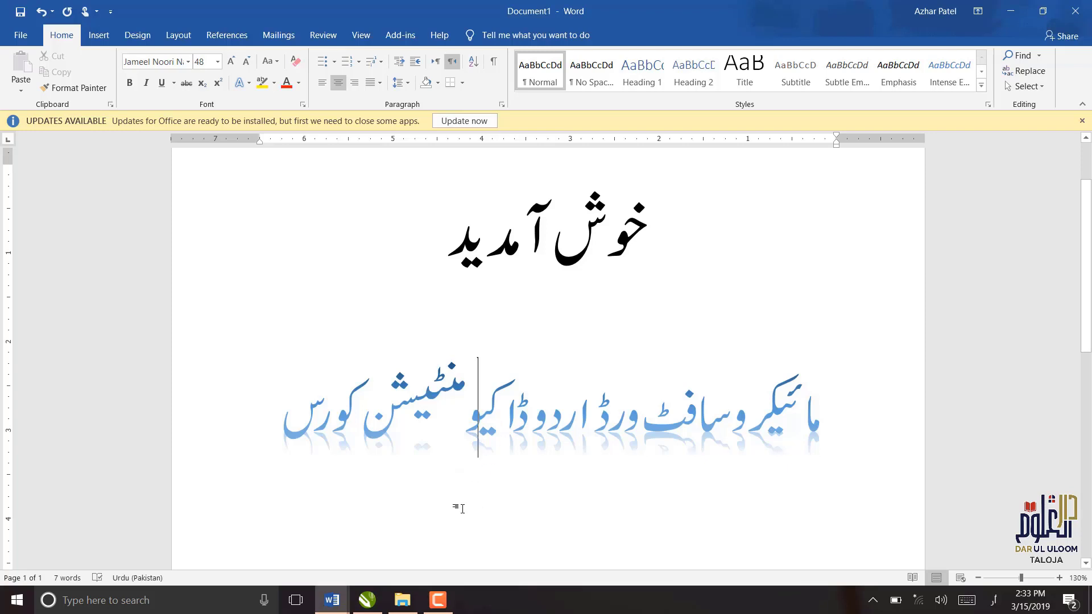
{"action": "left_click", "coordinate": [336, 594]}
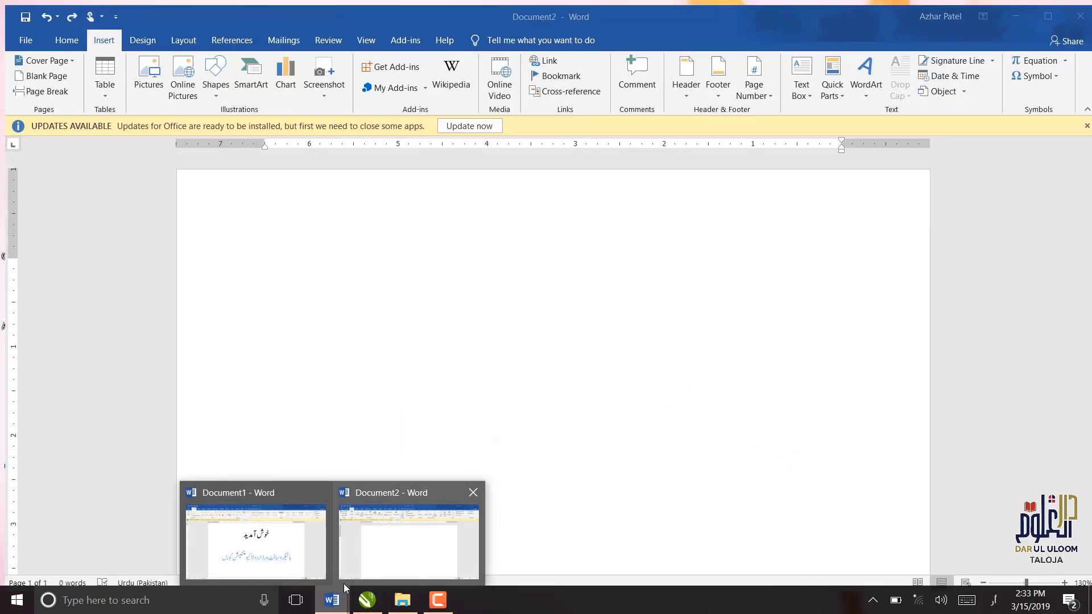
Open the fonts folder next to Pak-Urdu-Installer and select all nine font files for installing.
{"action": "left_click", "coordinate": [402, 600]}
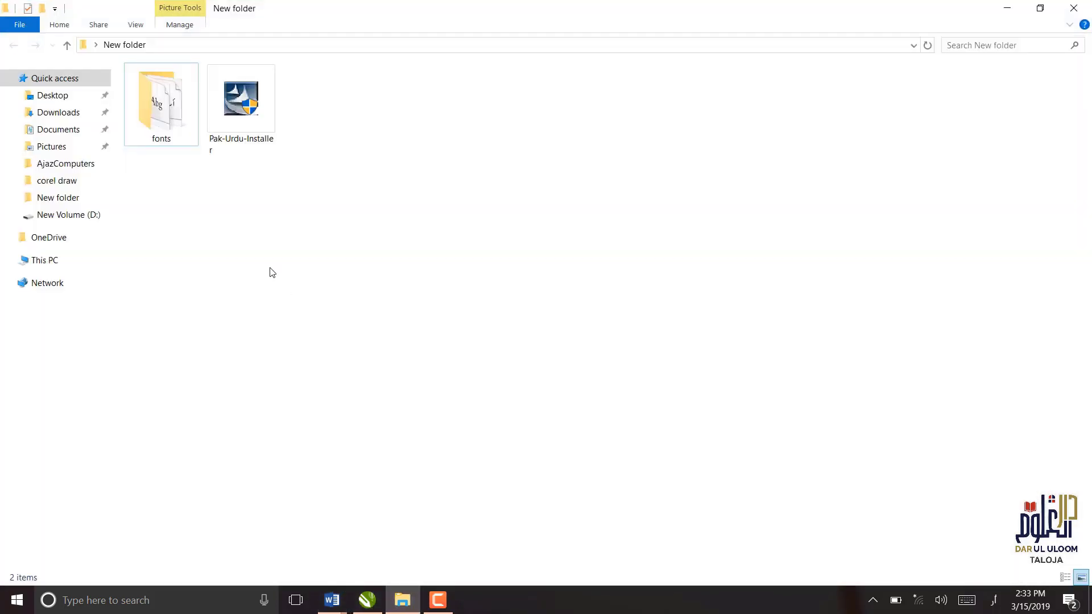
{"action": "left_click", "coordinate": [250, 95]}
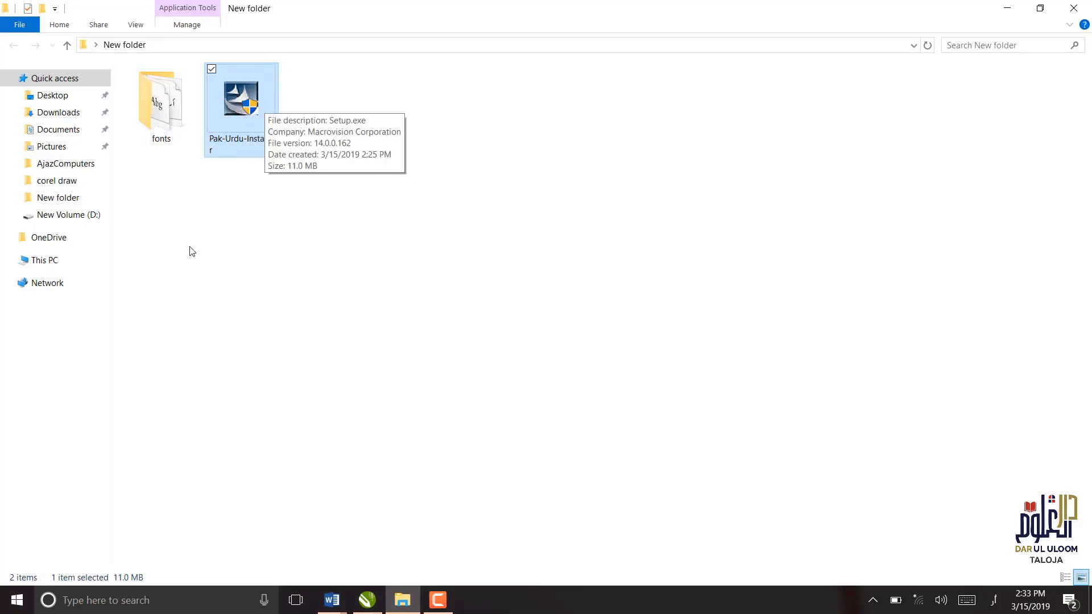
{"action": "double_click", "coordinate": [151, 101]}
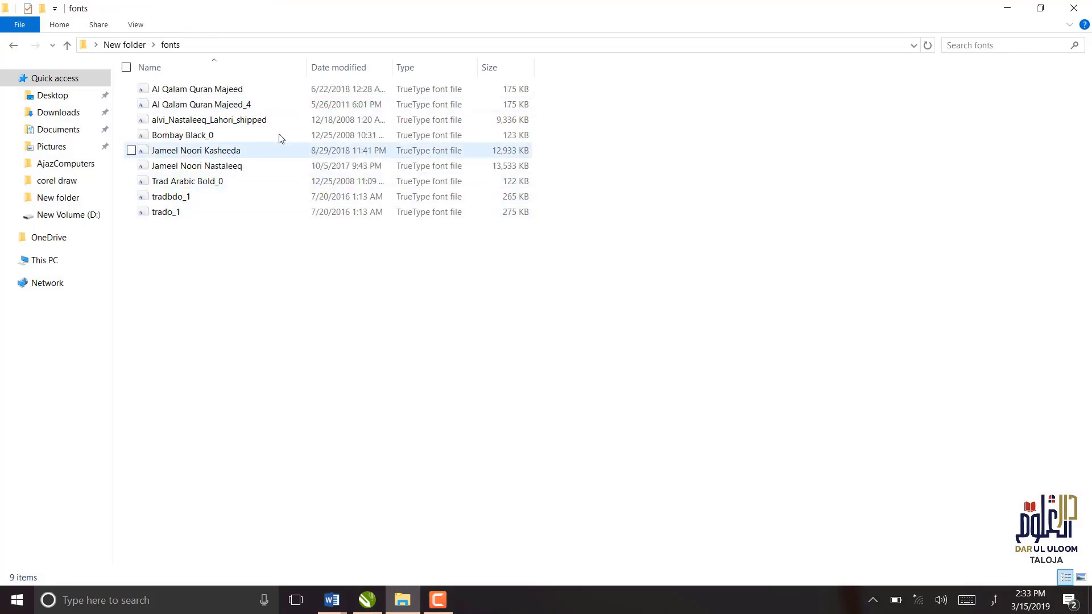
{"action": "key", "text": "ctrl+a"}
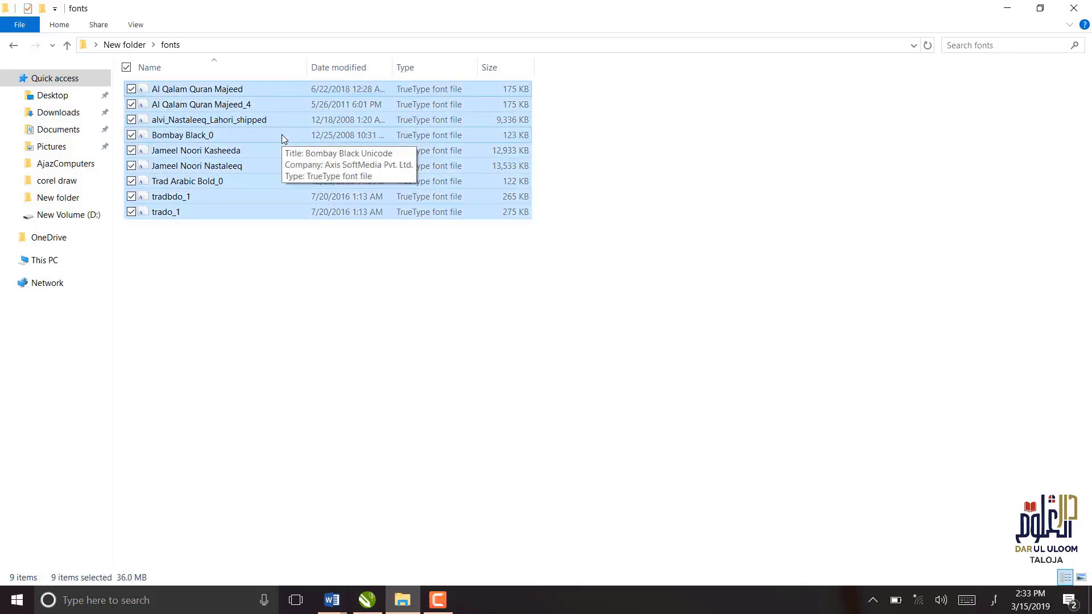
{"action": "right_click", "coordinate": [377, 194]}
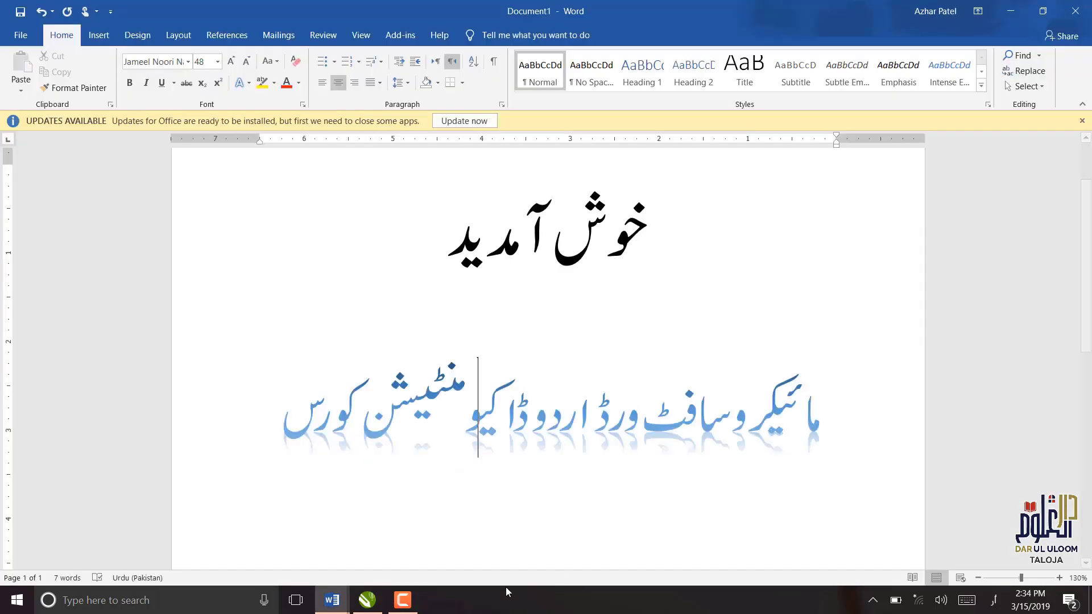
Switch to the blank Document2 and scroll around it, ending on the Home tab.
{"action": "left_click", "coordinate": [409, 540]}
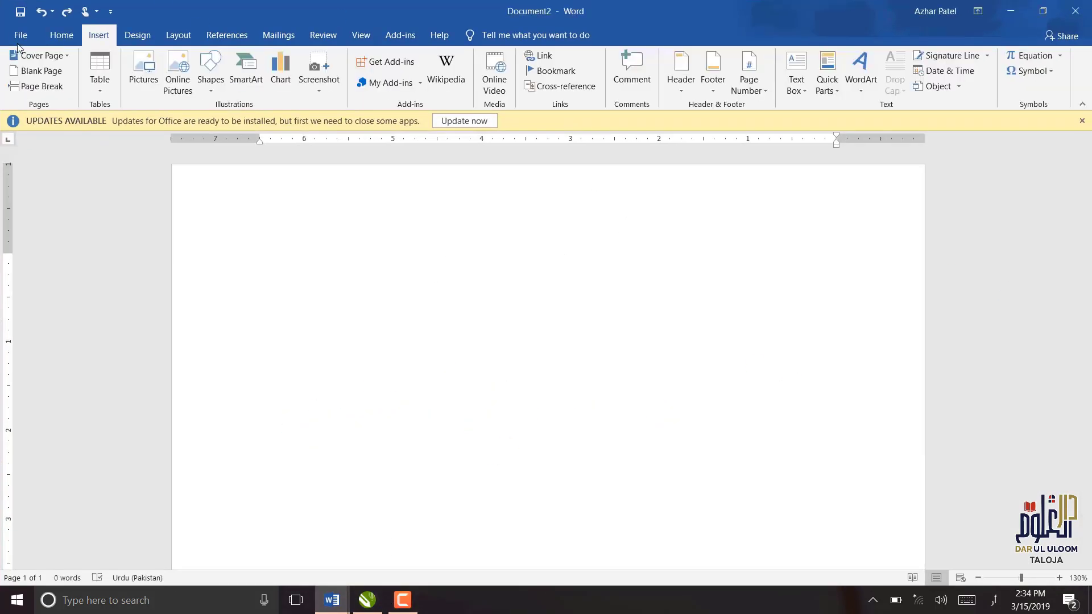
{"action": "left_click", "coordinate": [63, 37]}
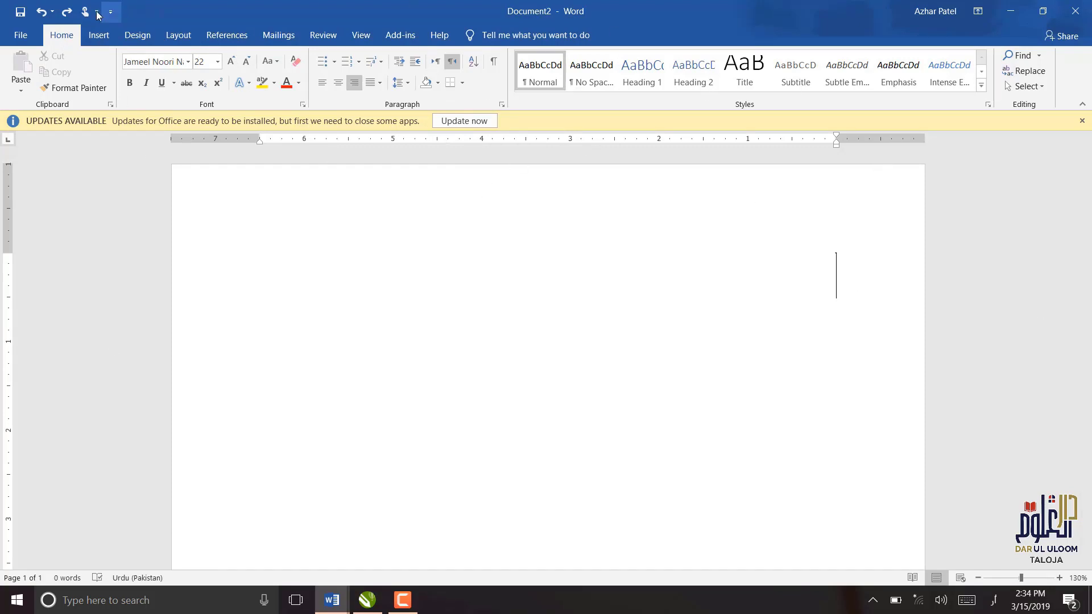
{"action": "scroll", "coordinate": [134, 37], "scroll_direction": "down", "scroll_amount": 1}
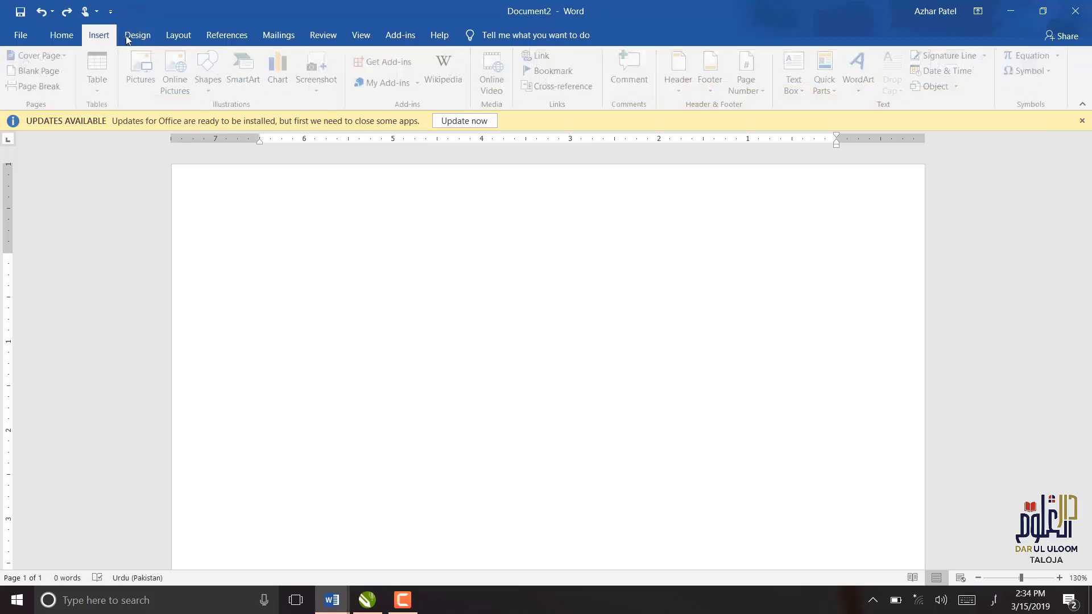
{"action": "scroll", "coordinate": [159, 35], "scroll_direction": "down", "scroll_amount": 1}
{"action": "scroll", "coordinate": [193, 34], "scroll_direction": "down", "scroll_amount": 1}
{"action": "scroll", "coordinate": [239, 35], "scroll_direction": "down", "scroll_amount": 1}
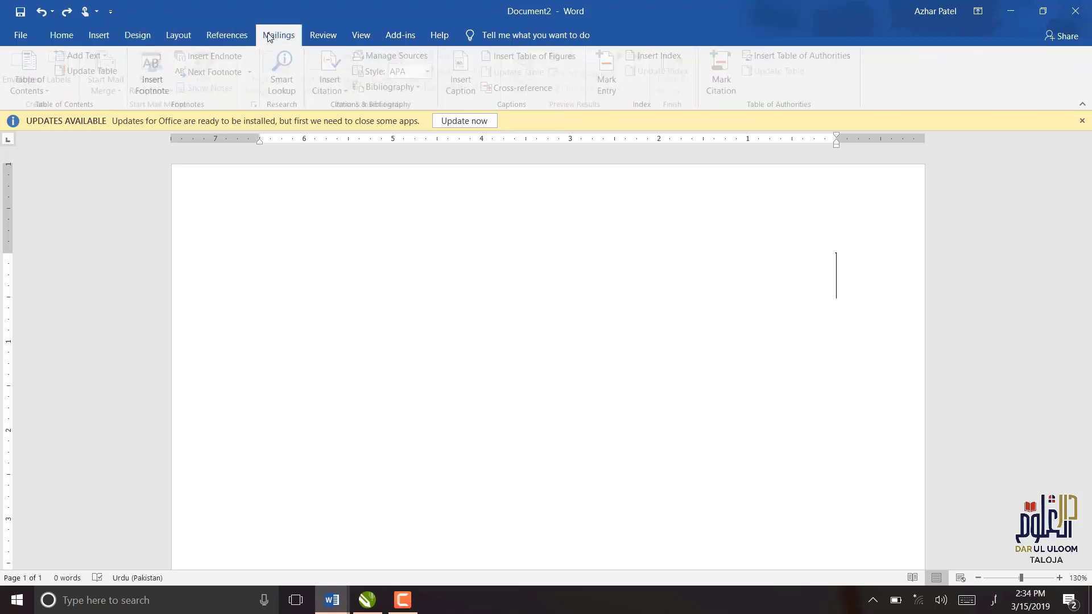
{"action": "scroll", "coordinate": [301, 35], "scroll_direction": "down", "scroll_amount": 1}
{"action": "scroll", "coordinate": [329, 36], "scroll_direction": "down", "scroll_amount": 1}
{"action": "scroll", "coordinate": [352, 35], "scroll_direction": "down", "scroll_amount": 1}
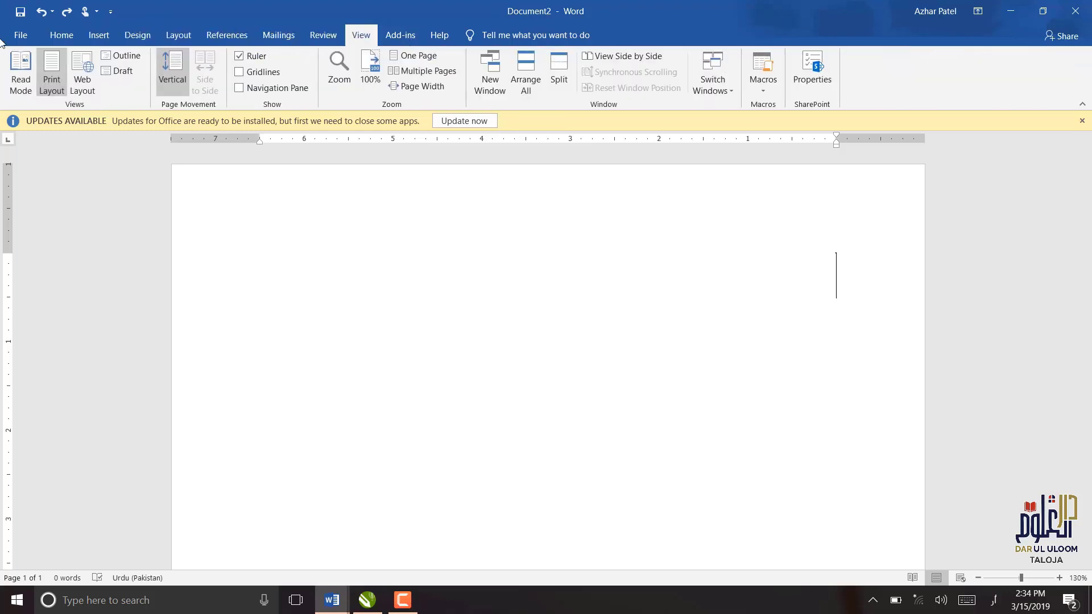
{"action": "left_click", "coordinate": [63, 35]}
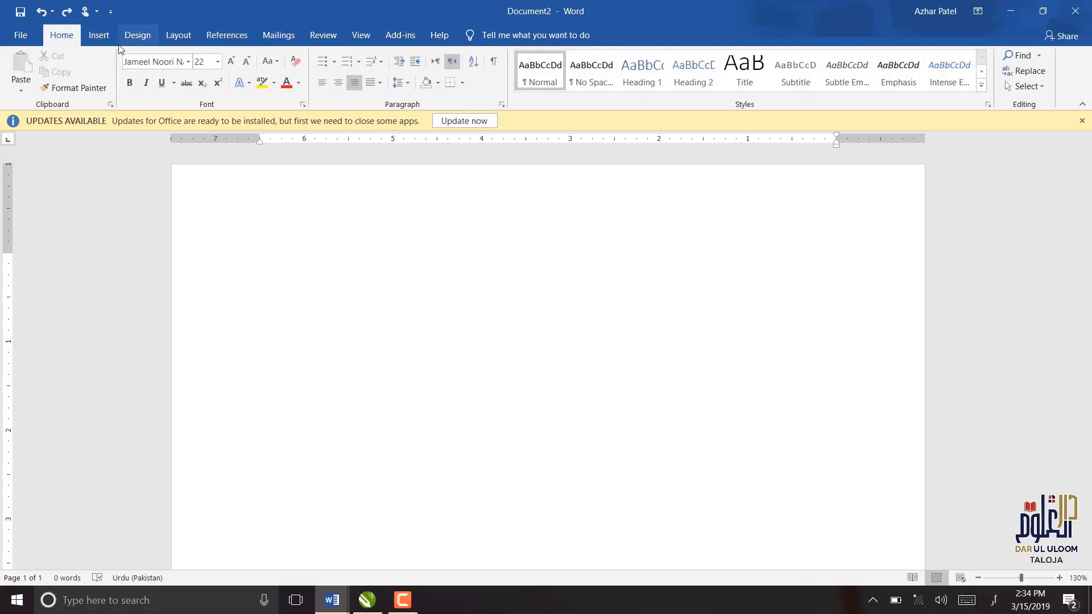
{"action": "scroll", "coordinate": [95, 36], "scroll_direction": "down", "scroll_amount": 1}
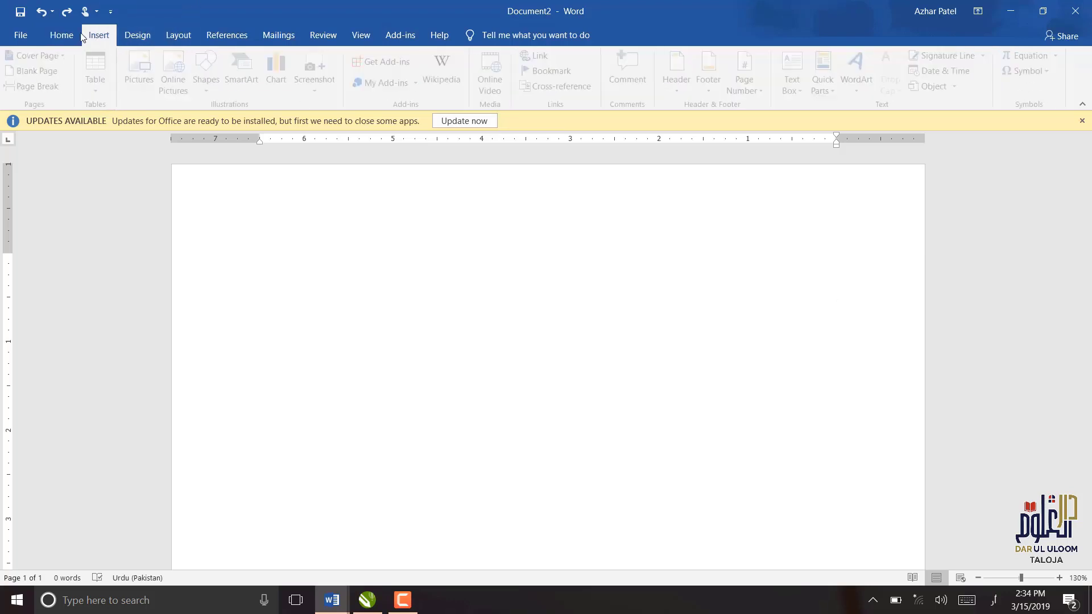
{"action": "scroll", "coordinate": [95, 35], "scroll_direction": "up", "scroll_amount": 1}
{"action": "scroll", "coordinate": [95, 35], "scroll_direction": "down", "scroll_amount": 2}
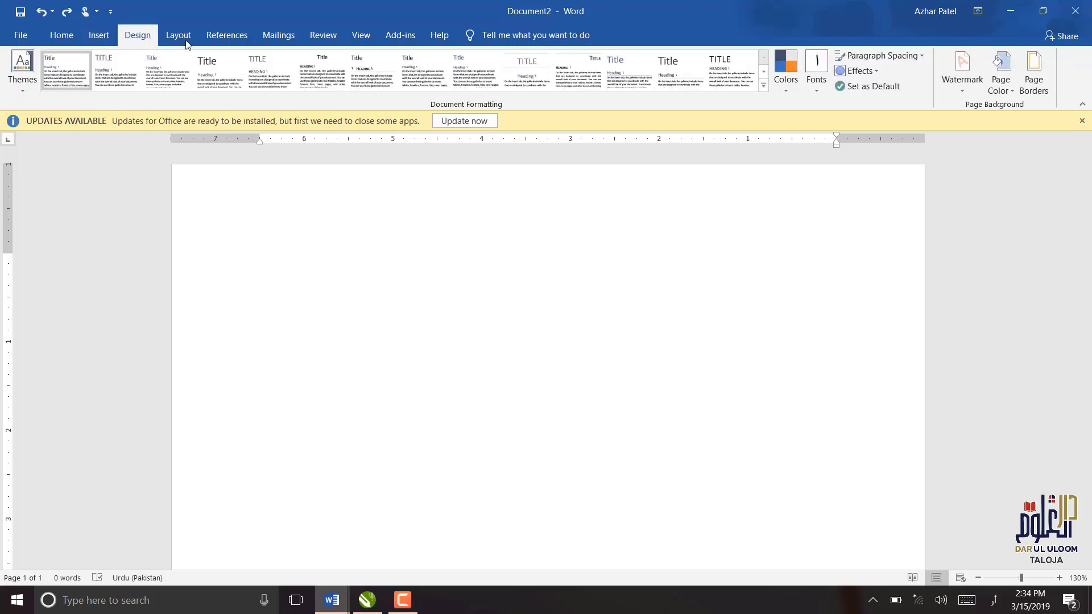
{"action": "scroll", "coordinate": [99, 39], "scroll_direction": "up", "scroll_amount": 1}
{"action": "scroll", "coordinate": [99, 39], "scroll_direction": "up", "scroll_amount": 1}
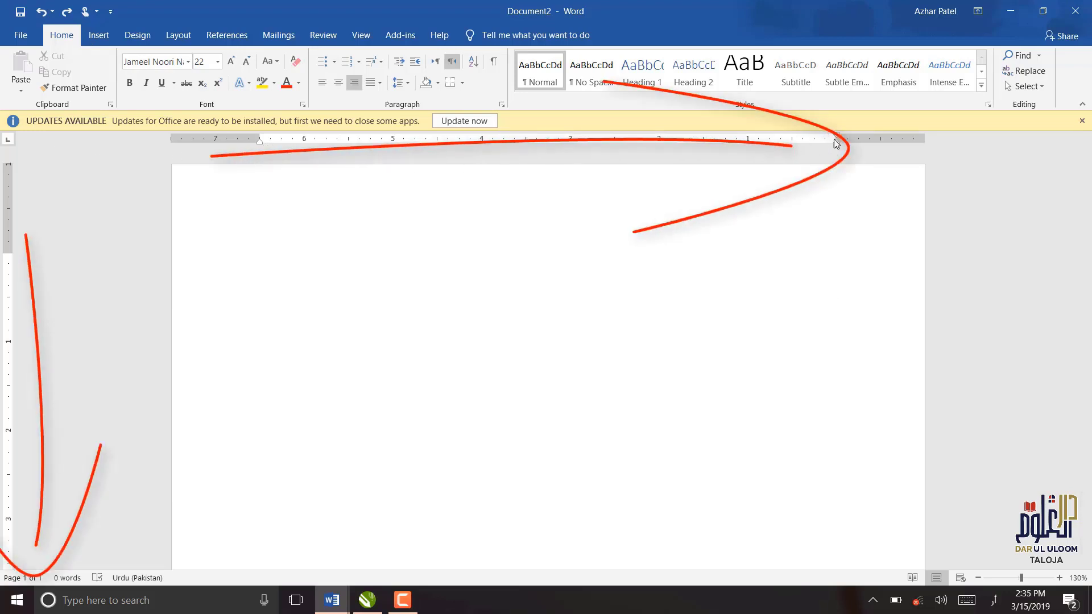
Set a left tab stop near the right margin, then close the yellow Updates Available bar.
{"action": "left_click", "coordinate": [811, 141]}
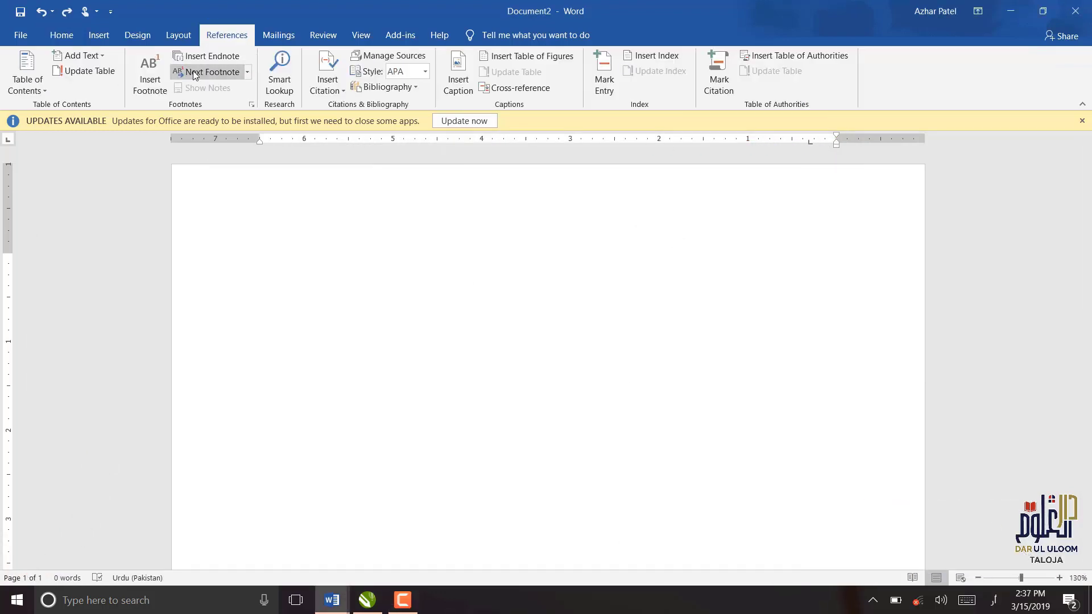
{"action": "left_click", "coordinate": [59, 36]}
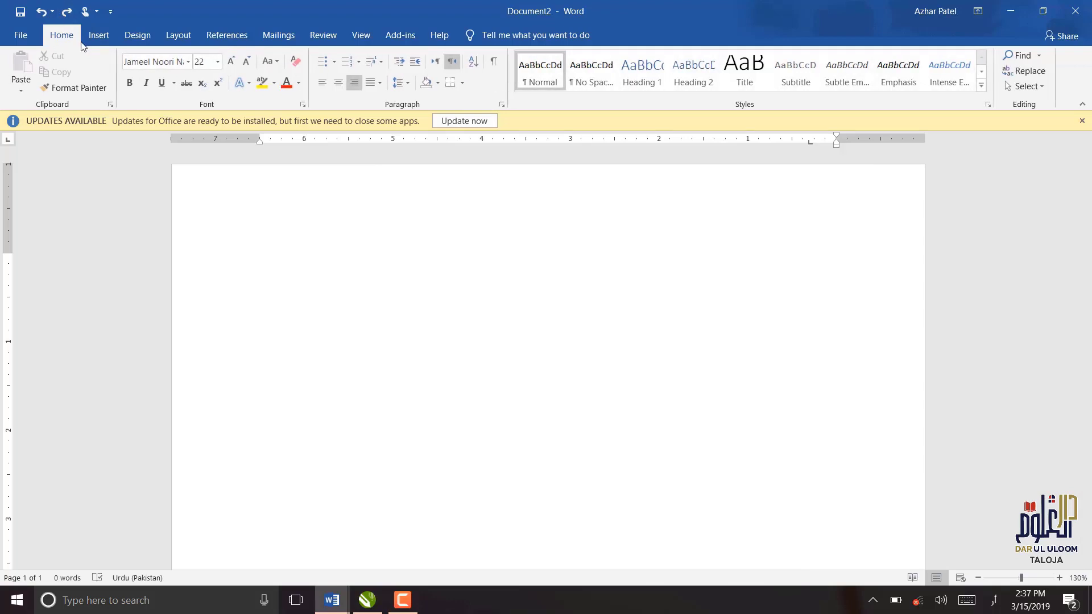
{"action": "scroll", "coordinate": [102, 38], "scroll_direction": "down", "scroll_amount": 2}
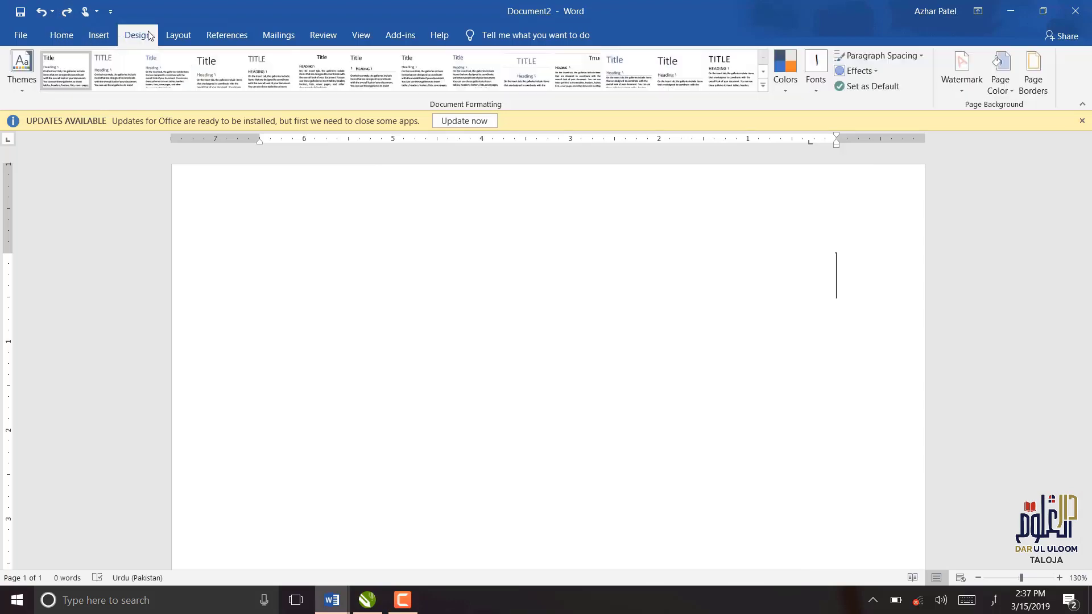
{"action": "scroll", "coordinate": [104, 38], "scroll_direction": "down", "scroll_amount": 1}
{"action": "left_click", "coordinate": [62, 35]}
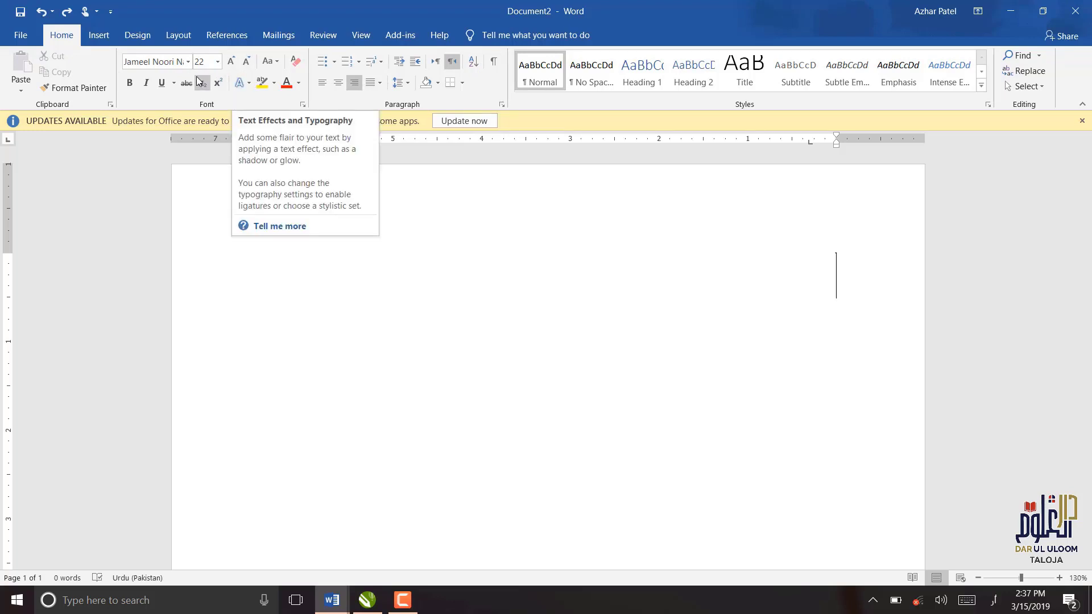
{"action": "left_click", "coordinate": [1081, 121]}
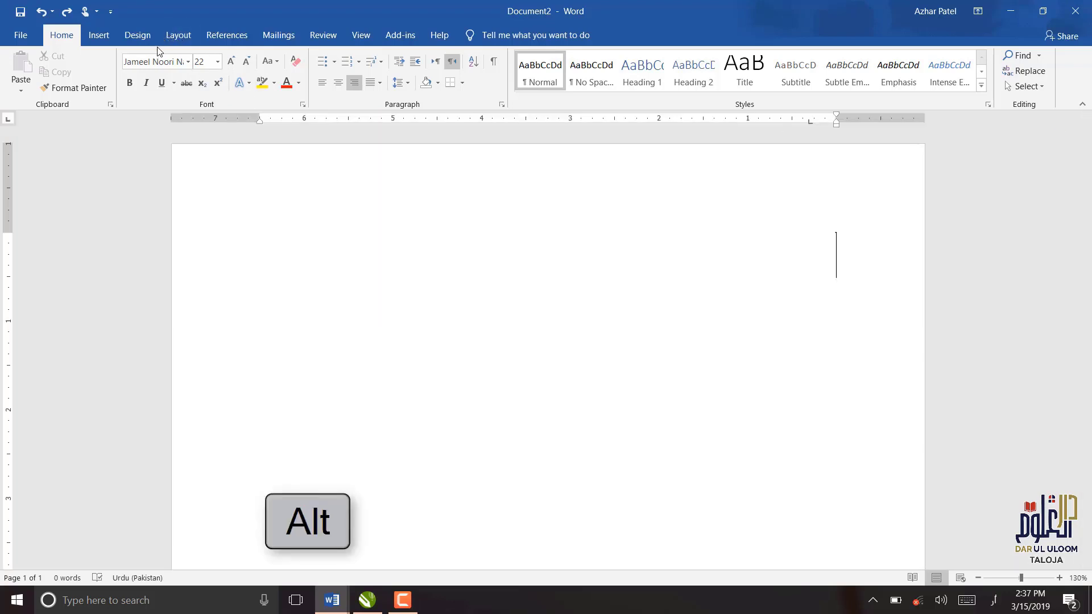
Insert a footnote with Alt, S, F reading 'حاشیہ لکھنا ہے تو اس پر لکھو', then return to the body.
{"action": "key", "text": "alt"}
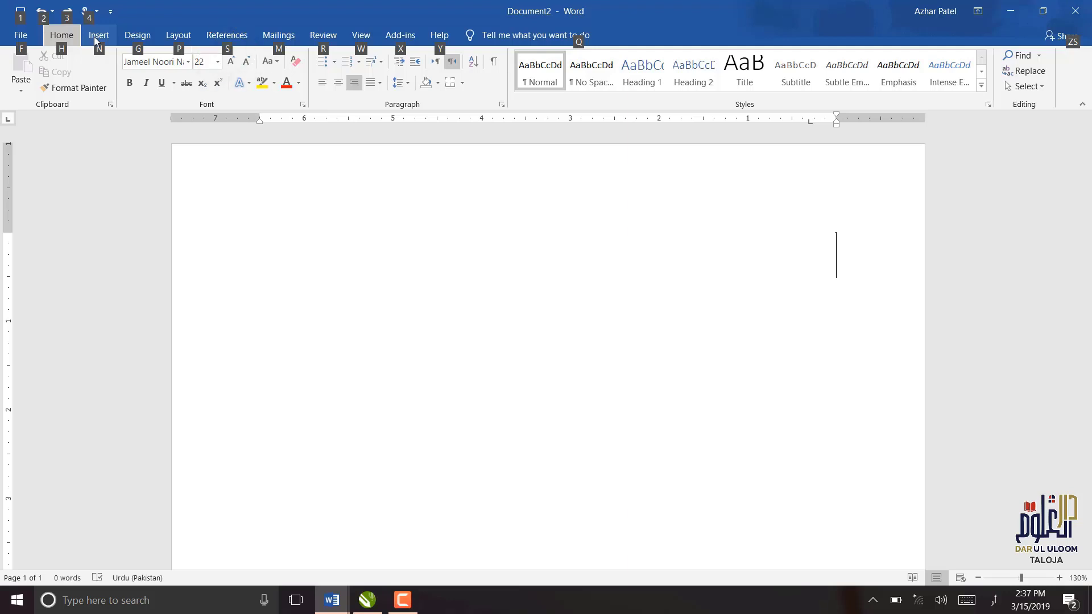
{"action": "key", "text": "s"}
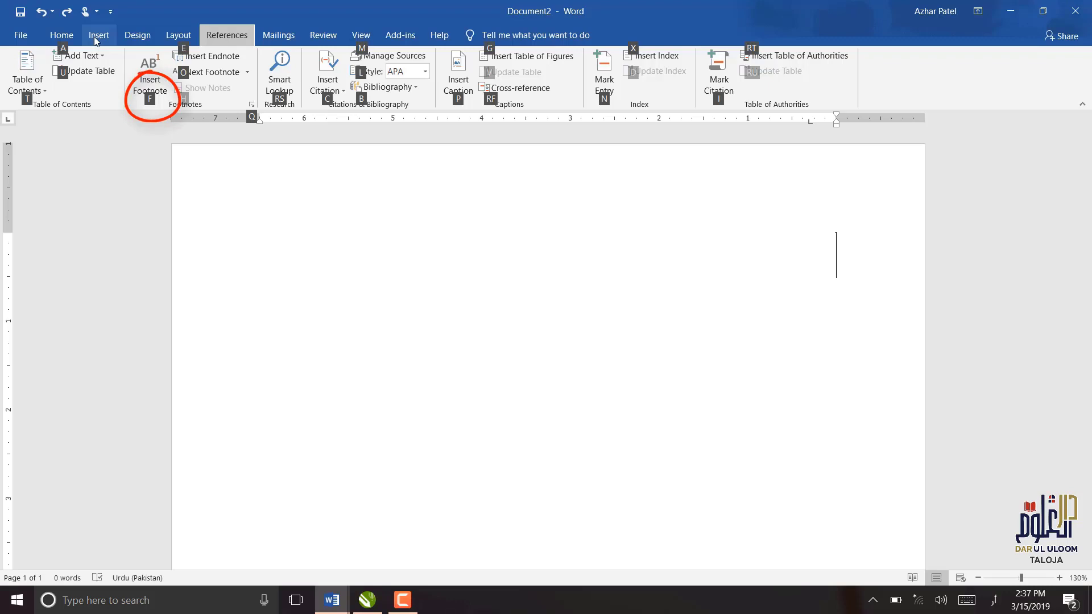
{"action": "key", "text": "f"}
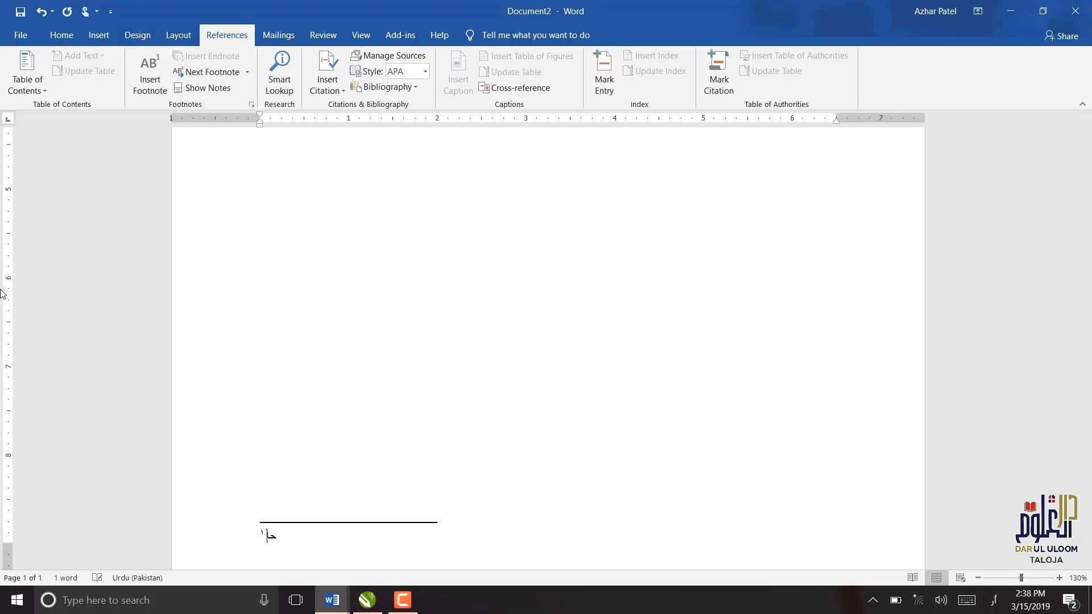
{"action": "type", "text": "اشیہ لکھ"}
{"action": "type", "text": "نا ہے تو"}
{"action": "type", "text": " اس پر لکھو"}
{"action": "left_click", "coordinate": [178, 35]}
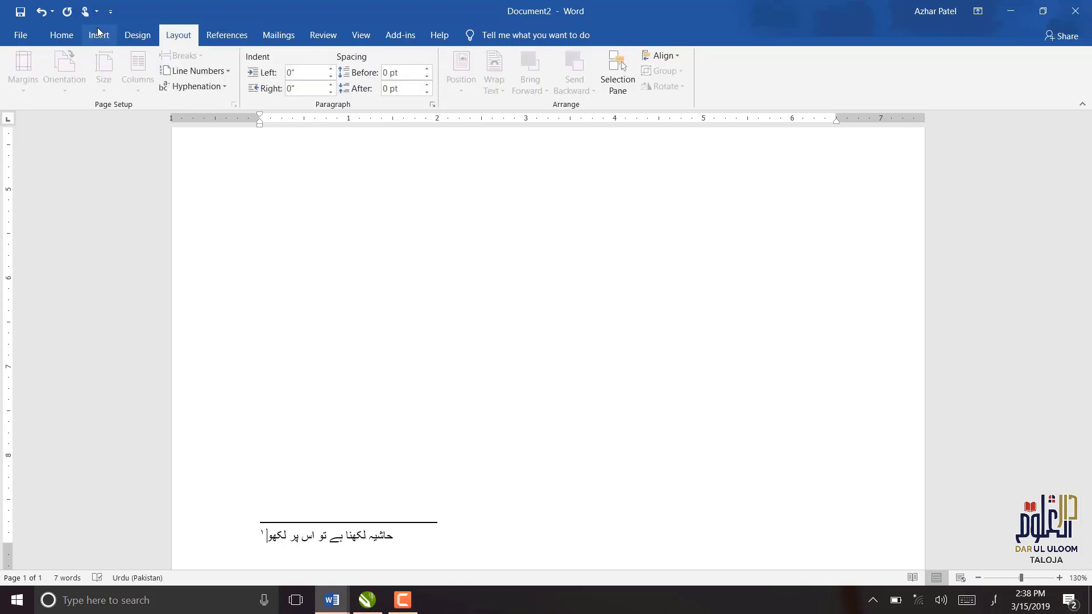
{"action": "left_click", "coordinate": [629, 294]}
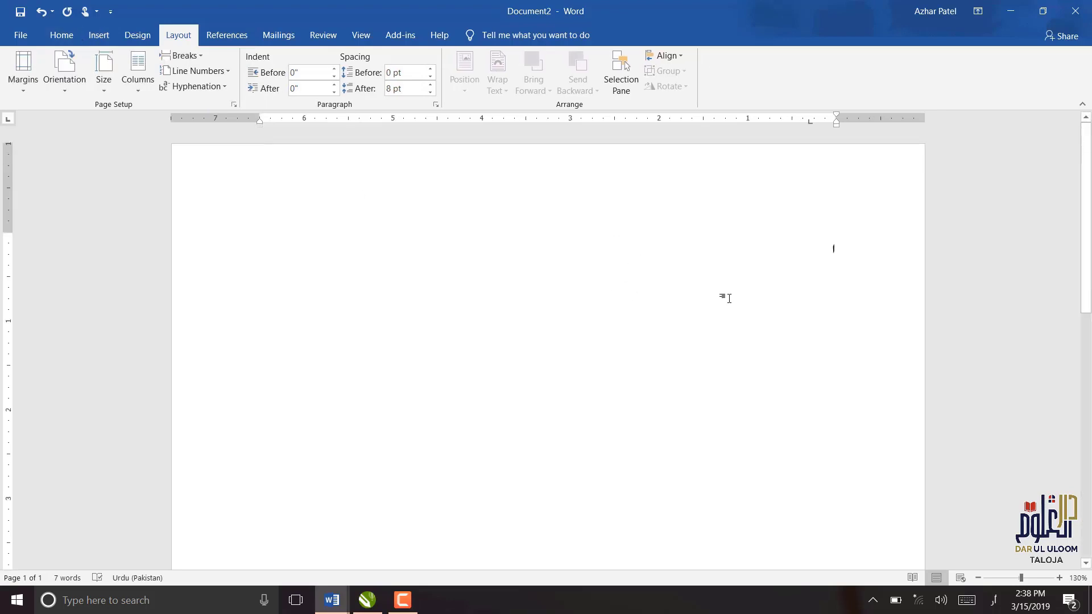
Type حاشہ on the first body line, before the footnote reference mark.
{"action": "type", "text": "حاشہ"}
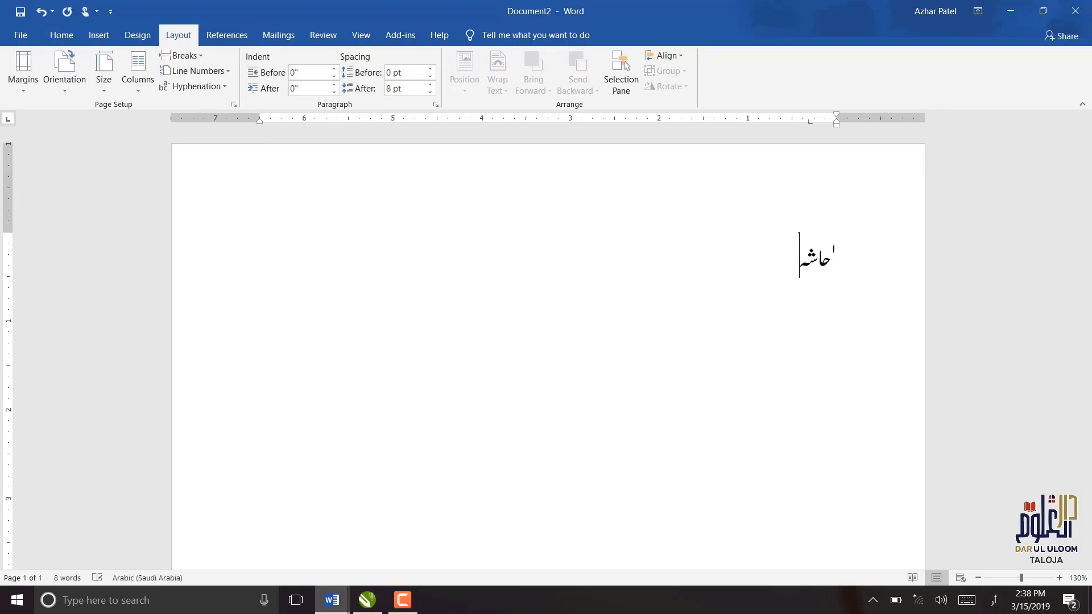
{"action": "left_click", "coordinate": [54, 34]}
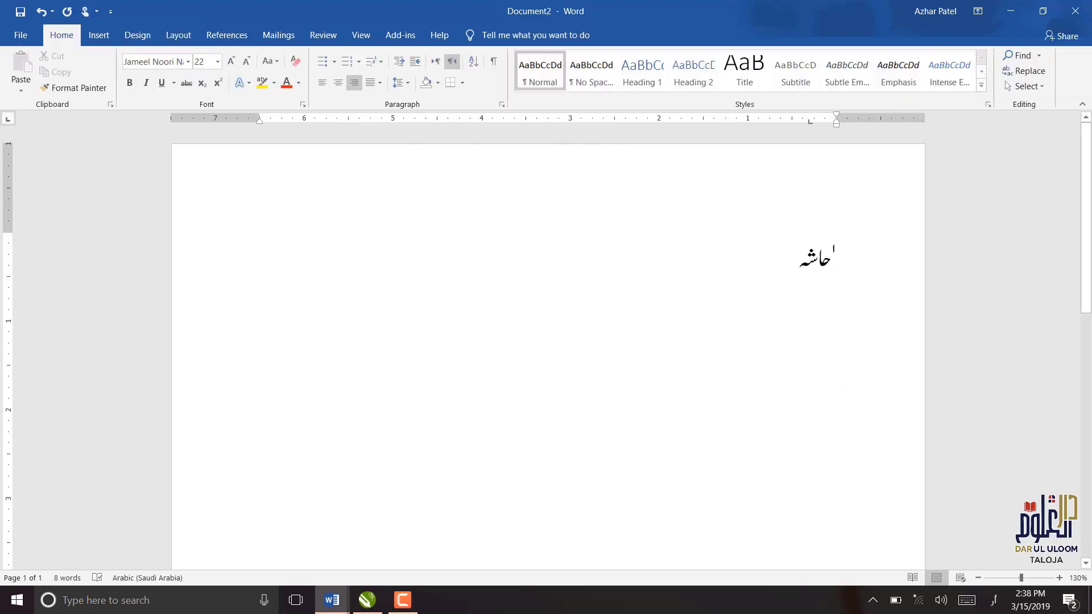
{"action": "mouse_move", "coordinate": [401, 600]}
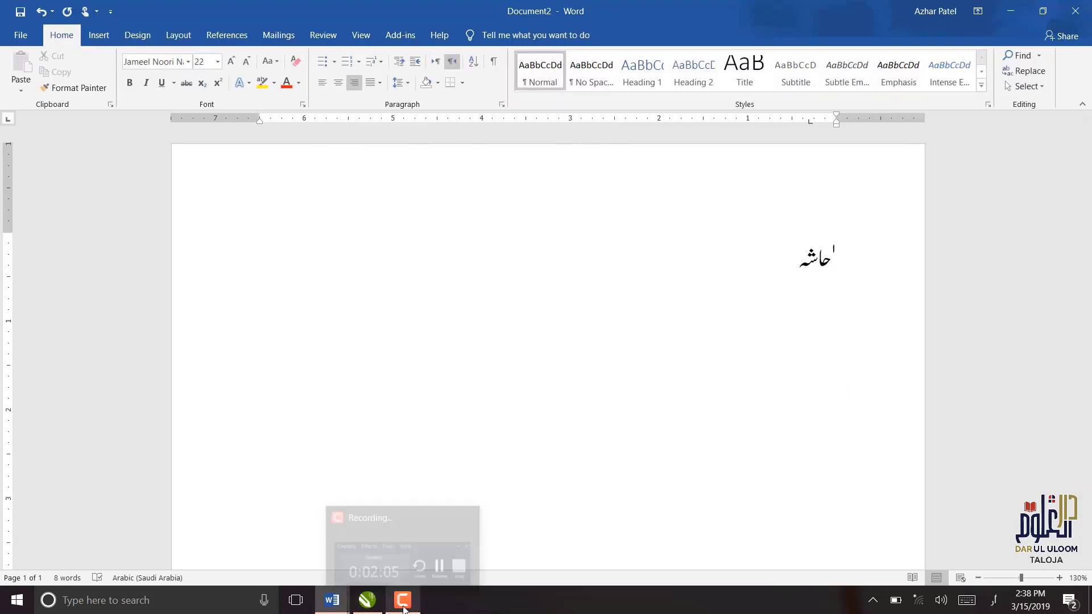
{"action": "left_click", "coordinate": [403, 608]}
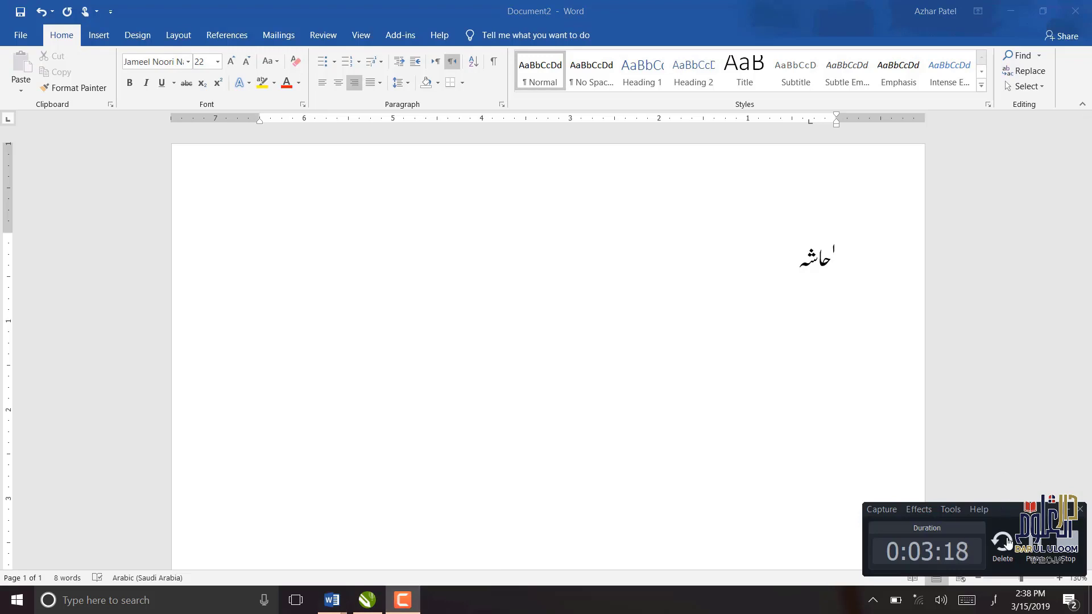
{"action": "left_click", "coordinate": [375, 158]}
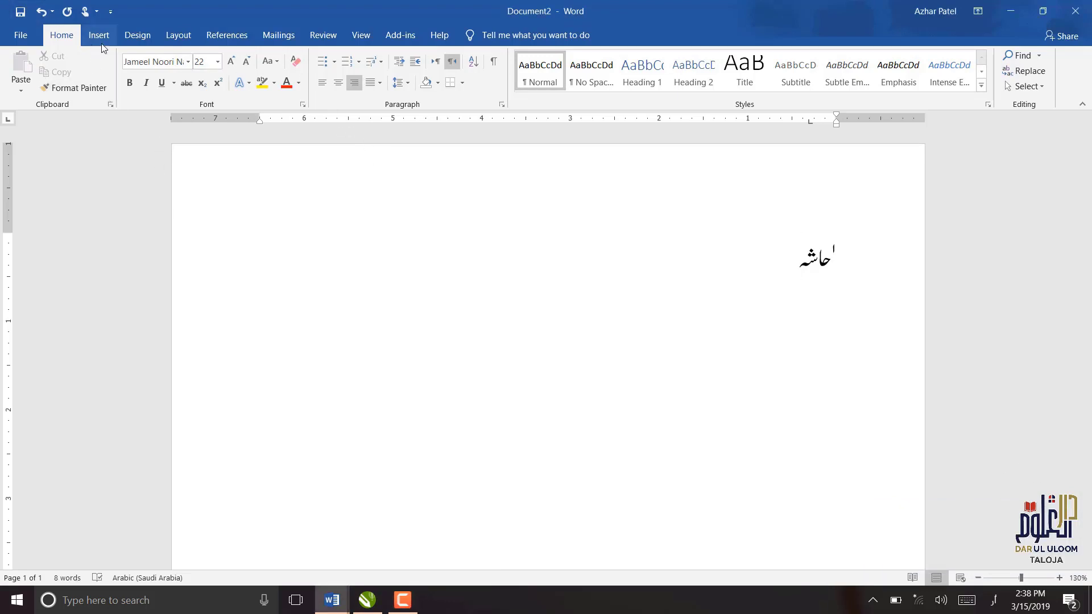
Keep Touch/Mouse Mode on standard Mouse spacing from the Quick Access Toolbar options.
{"action": "left_click", "coordinate": [111, 12]}
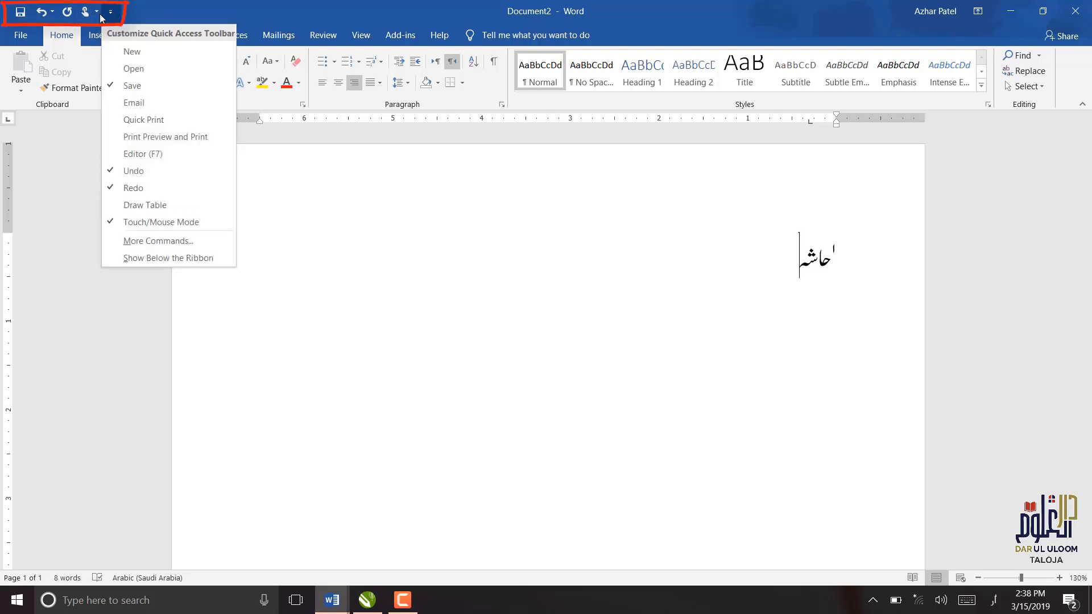
{"action": "left_click", "coordinate": [96, 12]}
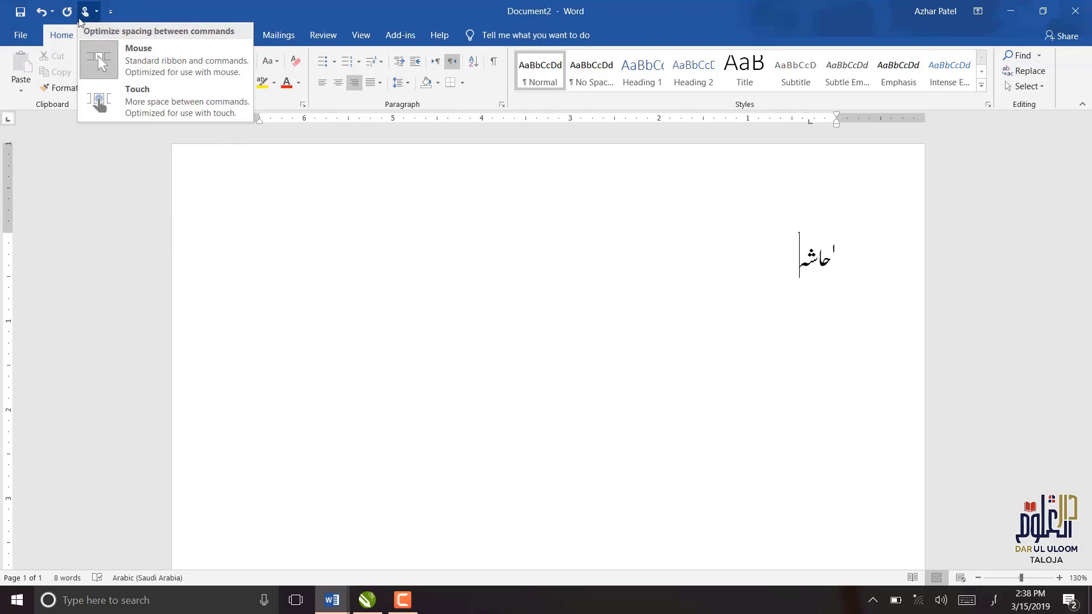
{"action": "left_click", "coordinate": [98, 56]}
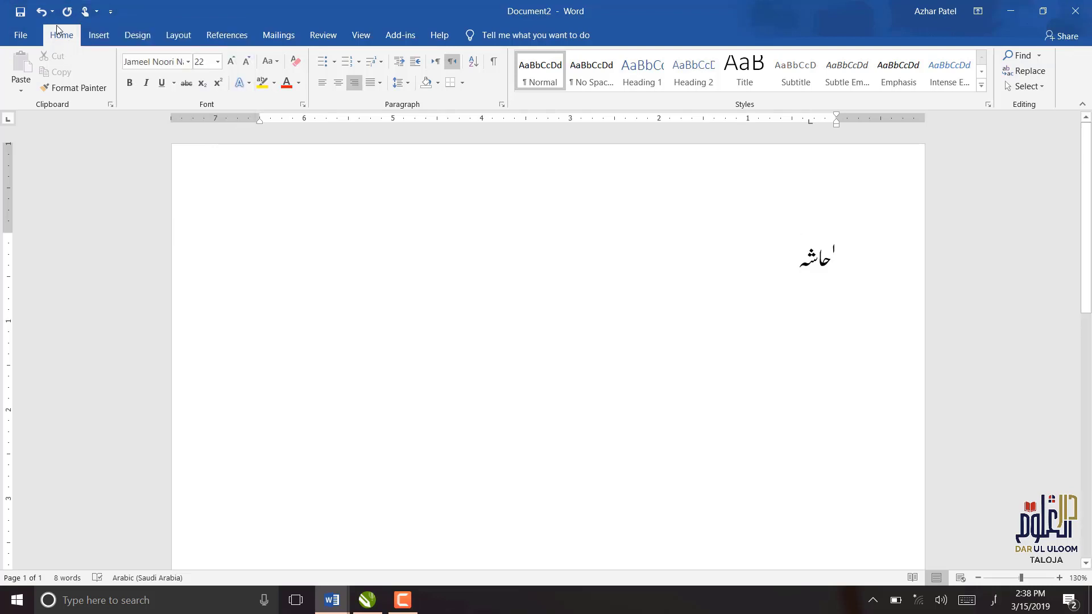
Browse the Insert, Design, Layout, References and Mailings tabs, ending on Insert.
{"action": "left_click", "coordinate": [94, 36]}
{"action": "left_click", "coordinate": [137, 35]}
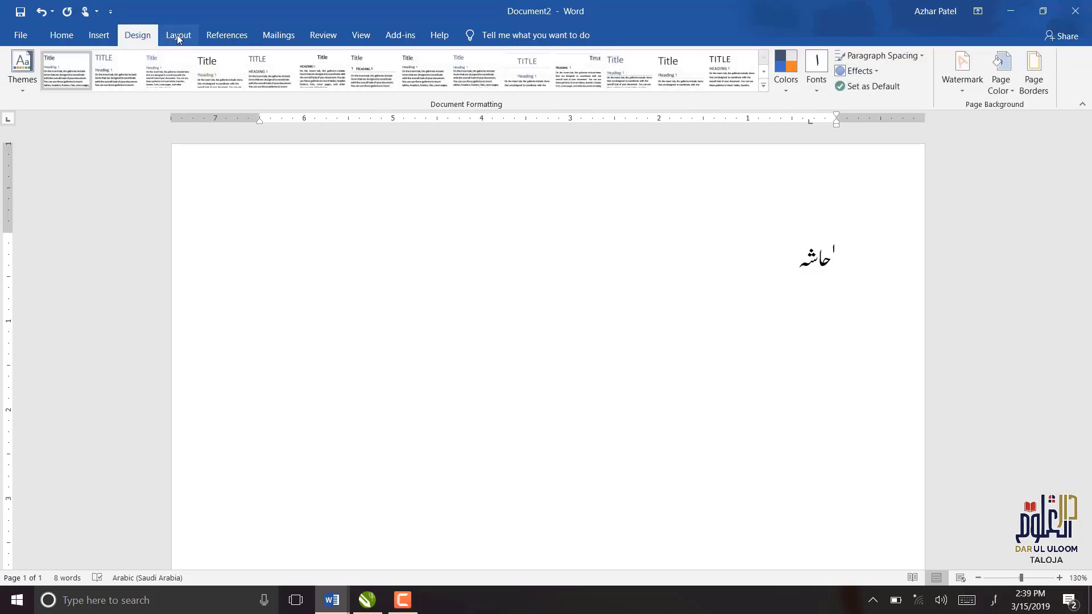
{"action": "left_click", "coordinate": [178, 36]}
{"action": "left_click", "coordinate": [225, 37]}
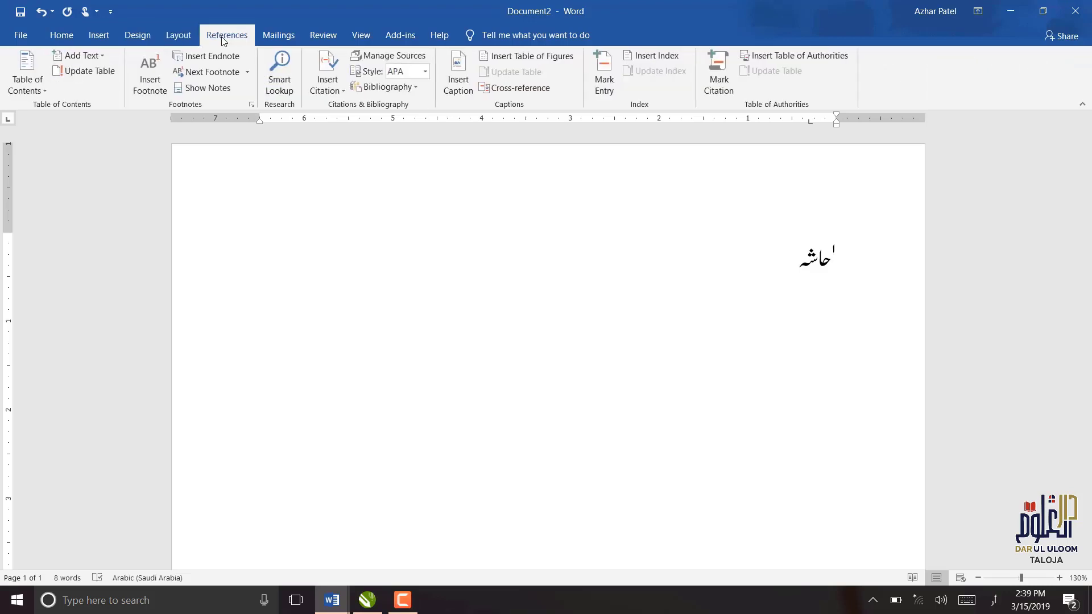
{"action": "left_click", "coordinate": [265, 39]}
{"action": "left_click", "coordinate": [71, 37]}
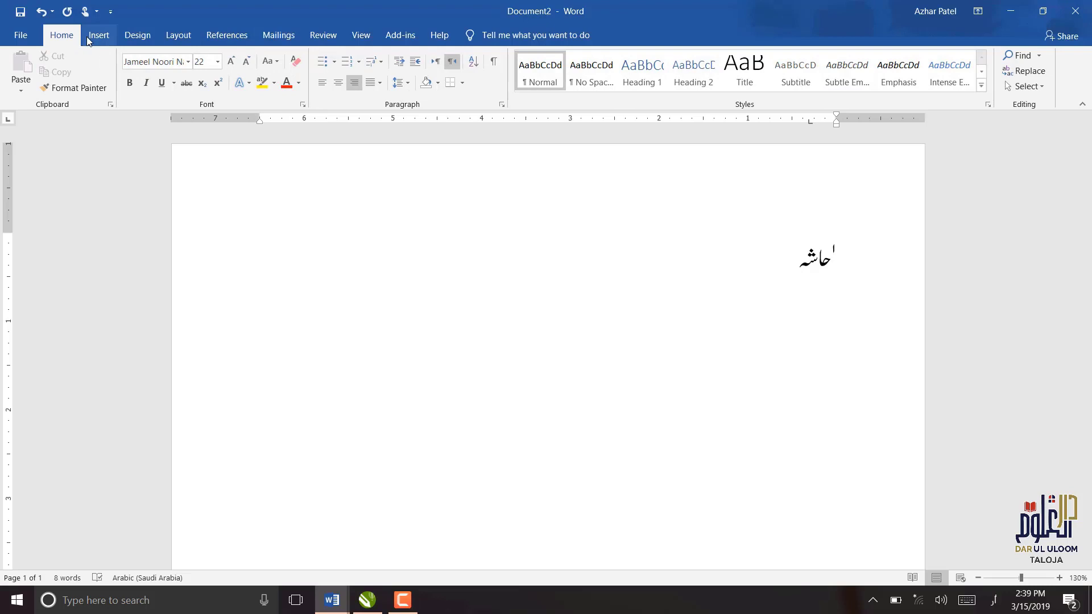
{"action": "left_click", "coordinate": [97, 36]}
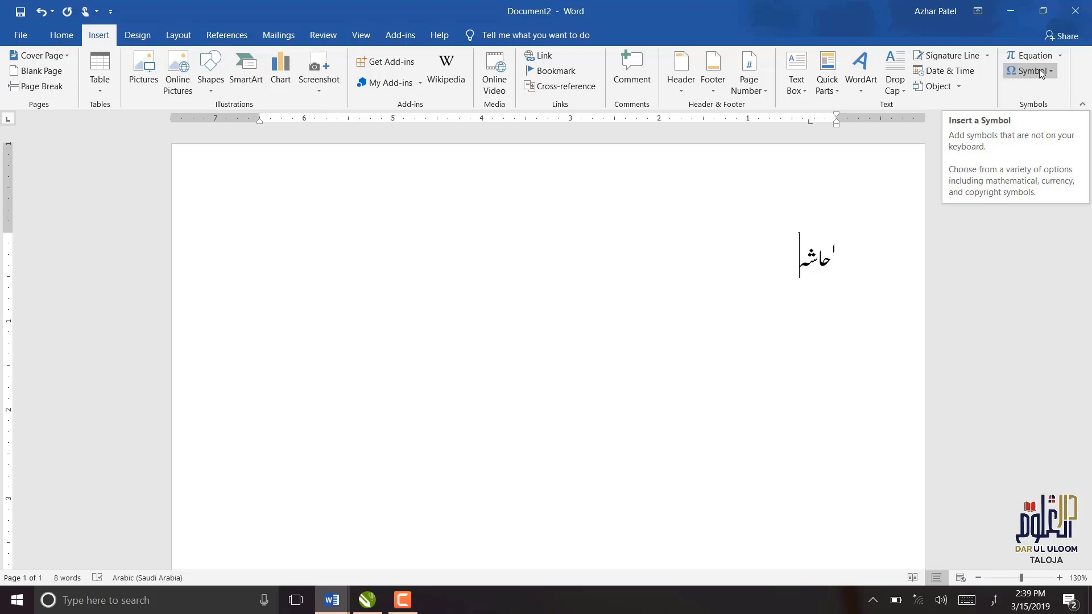
Add the Insert tab's Symbol command to the Quick Access Toolbar.
{"action": "right_click", "coordinate": [1044, 76]}
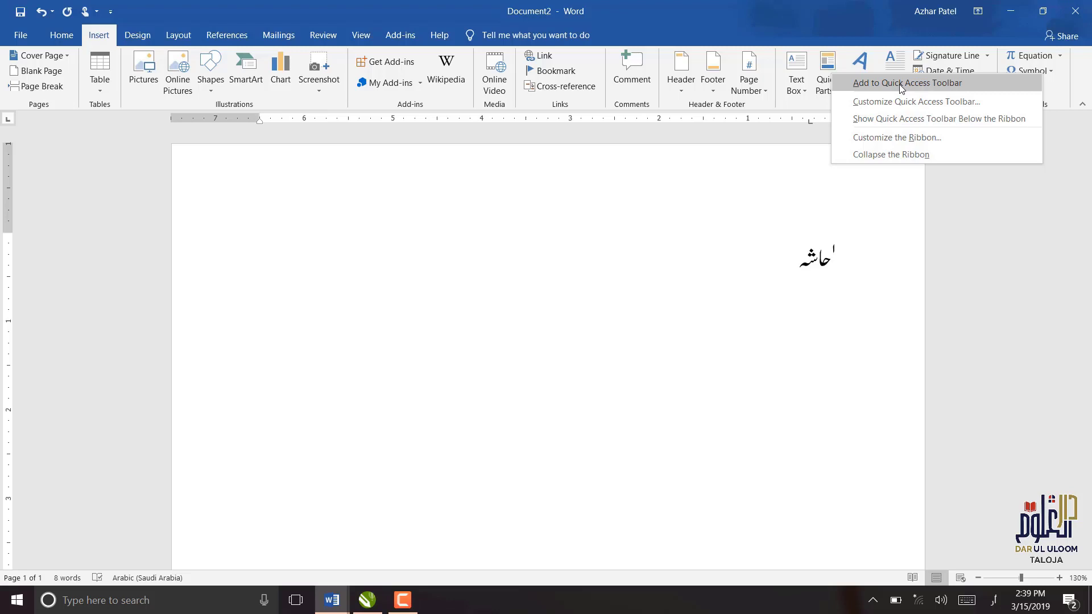
{"action": "left_click", "coordinate": [901, 83]}
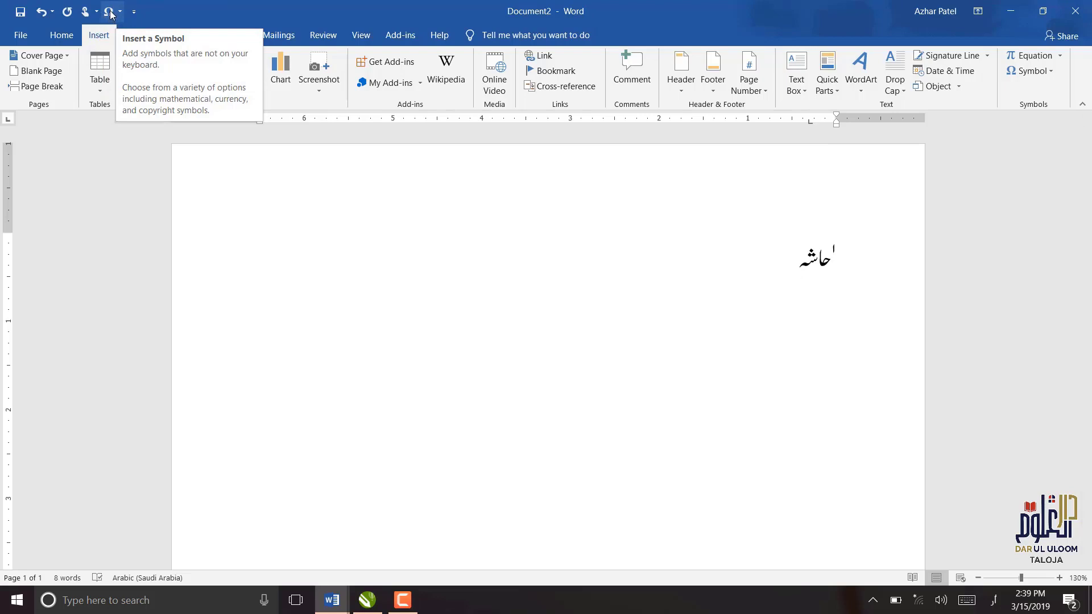
Delete the Urdu word and insert the Arabic honorific ligature twice from the toolbar Symbol button.
{"action": "key", "text": "BackSpace"}
{"action": "key", "text": "BackSpace"}
{"action": "key", "text": "BackSpace"}
{"action": "key", "text": "BackSpace"}
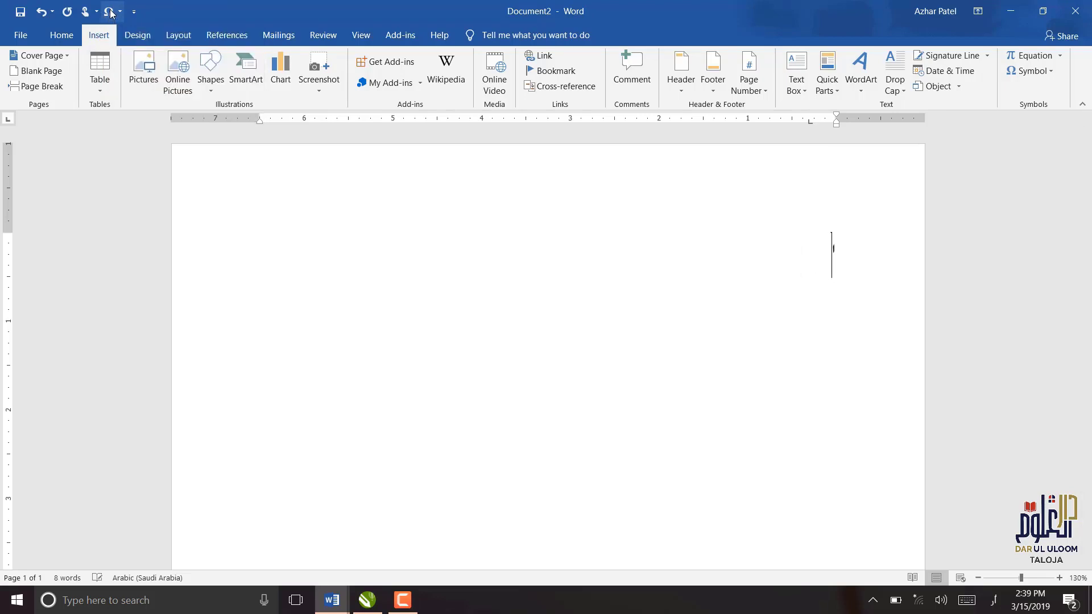
{"action": "left_click", "coordinate": [108, 13]}
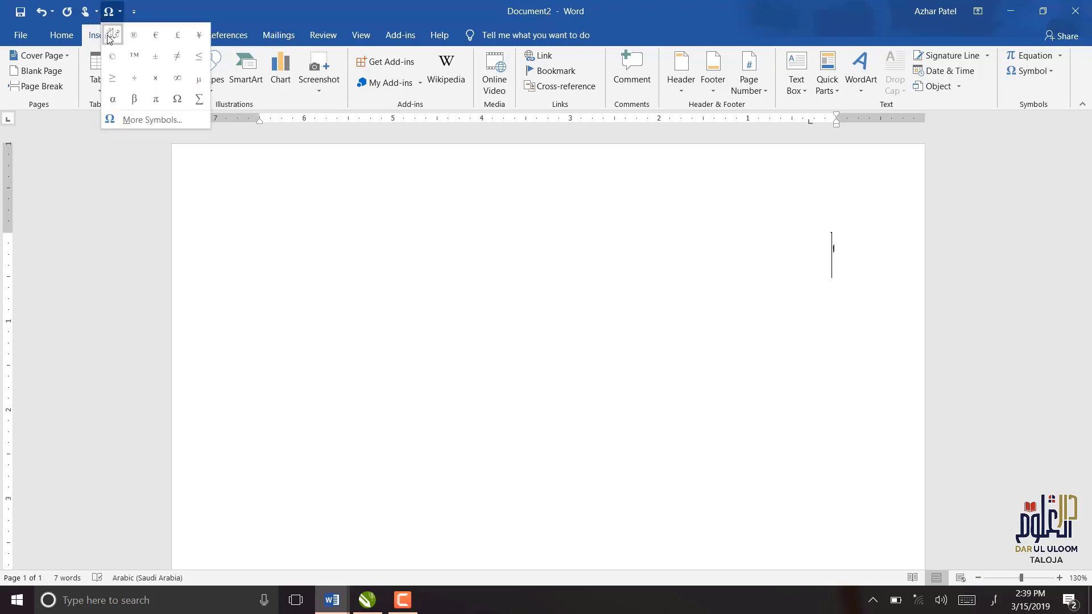
{"action": "left_click", "coordinate": [111, 35]}
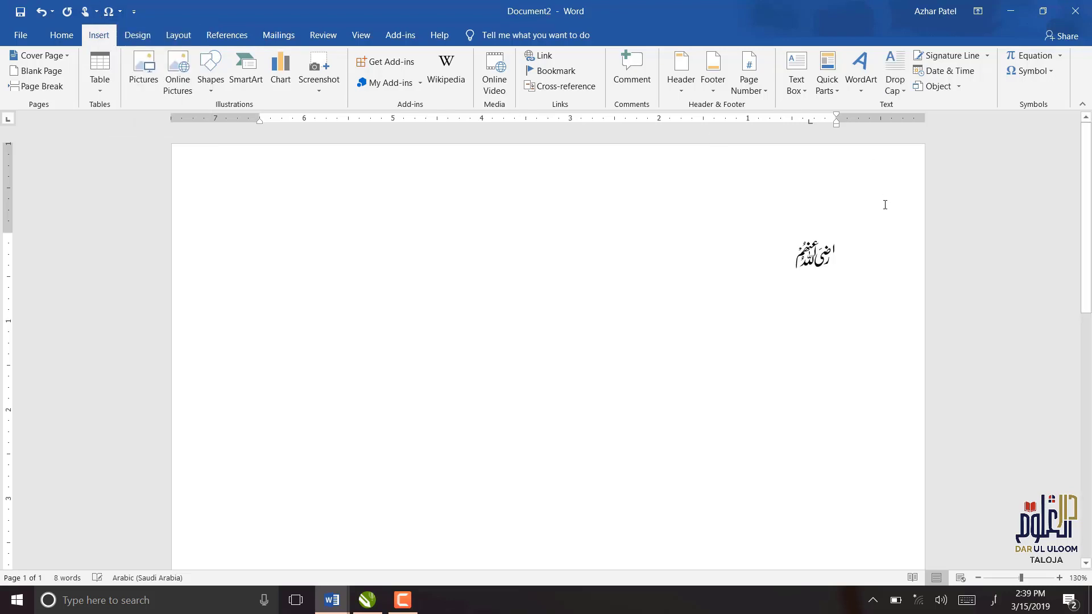
{"action": "left_click", "coordinate": [108, 12]}
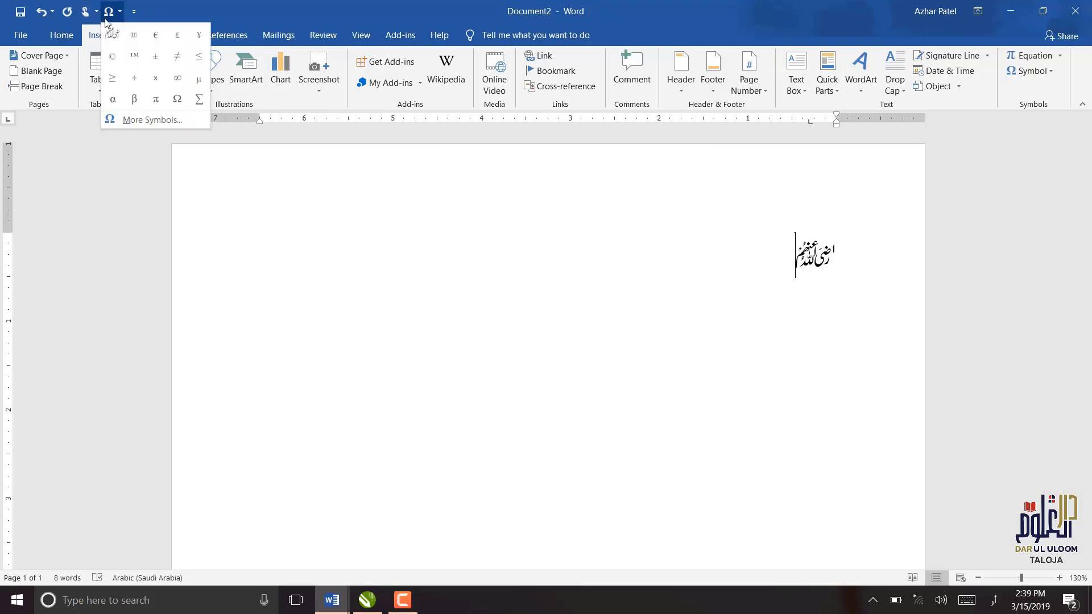
{"action": "left_click", "coordinate": [117, 41]}
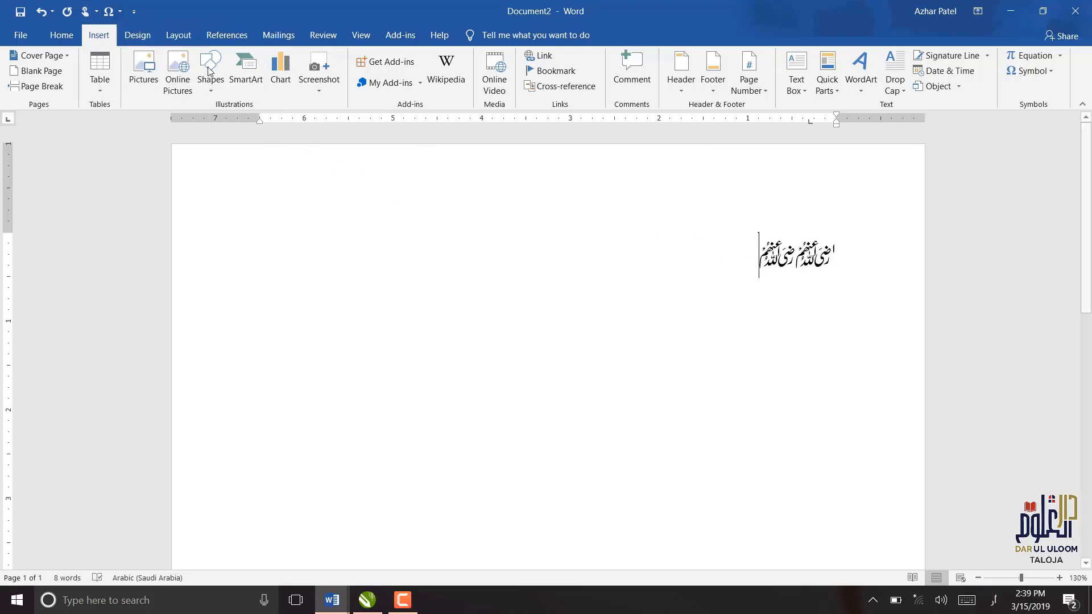
Insert a third honorific ligature via Insert > Symbol, then delete all ligatures.
{"action": "left_click", "coordinate": [61, 35]}
{"action": "left_click", "coordinate": [98, 35]}
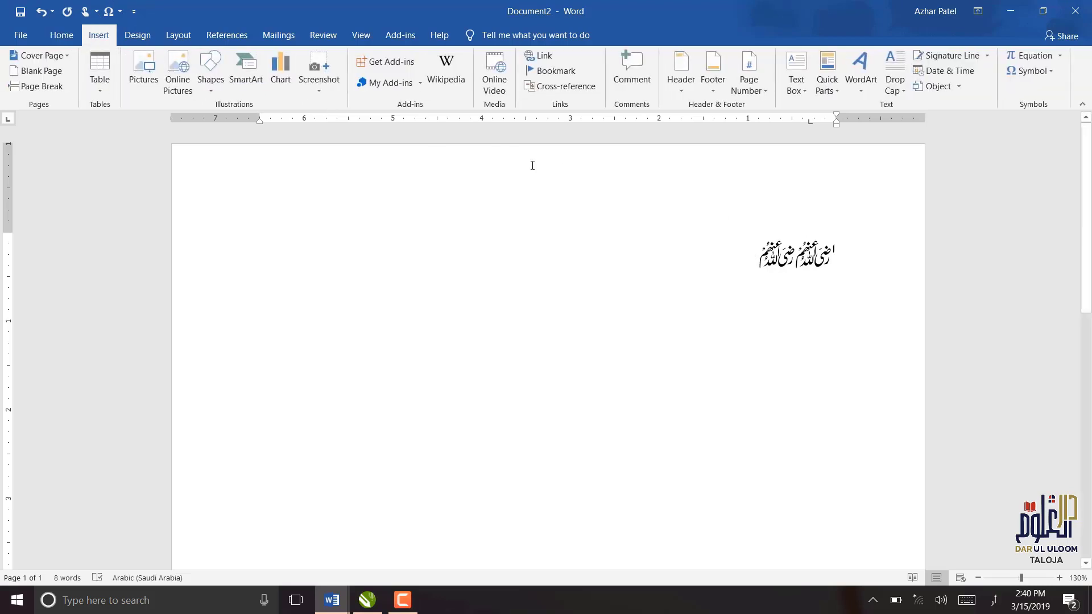
{"action": "left_click", "coordinate": [1044, 71]}
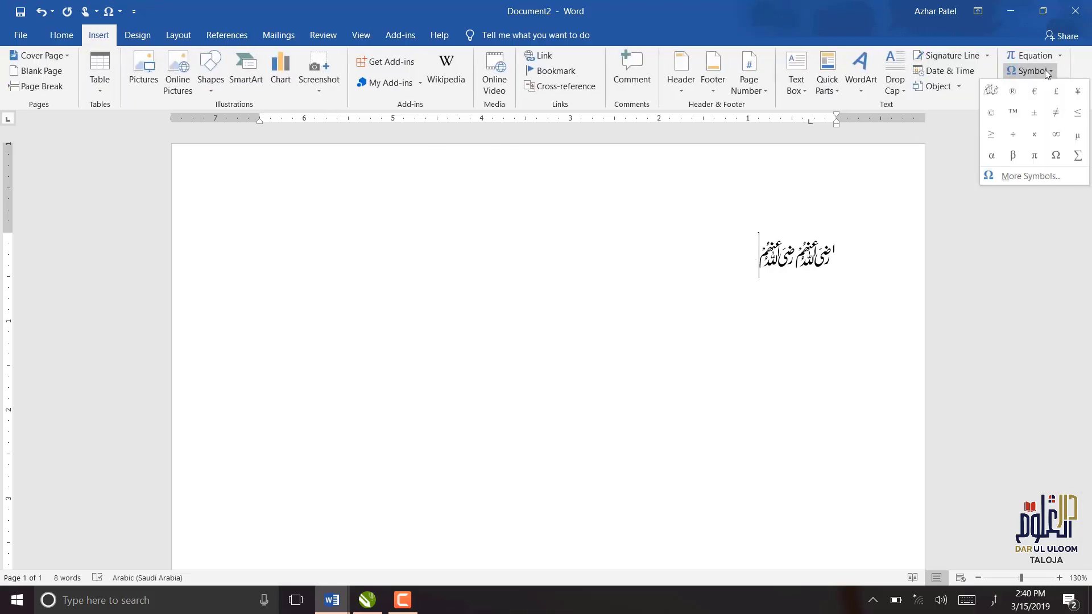
{"action": "left_click", "coordinate": [992, 91]}
{"action": "key", "text": "BackSpace"}
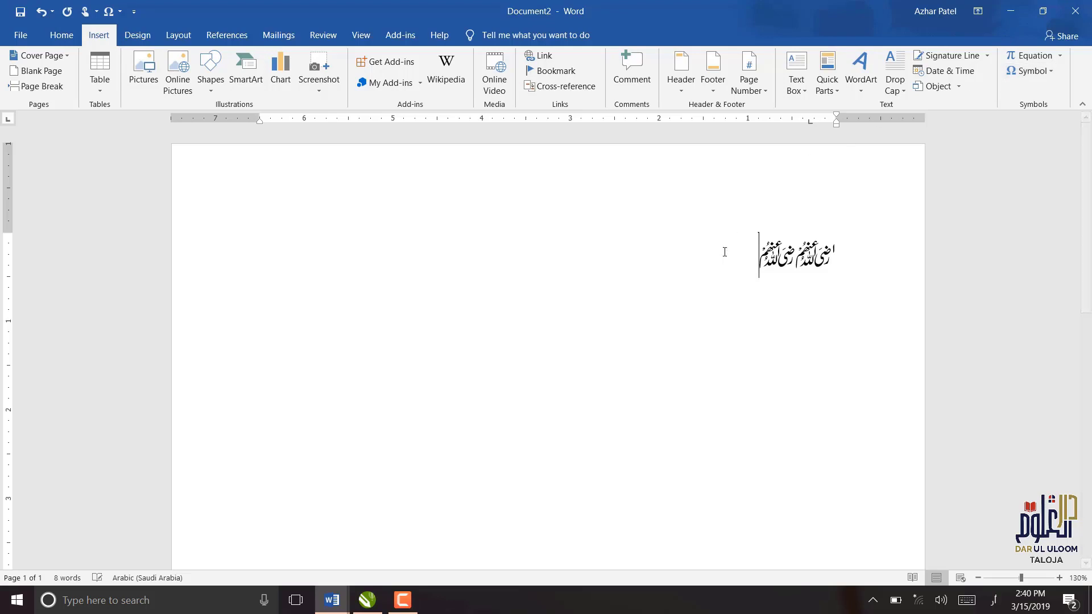
{"action": "key", "text": "BackSpace"}
{"action": "key", "text": "BackSpace"}
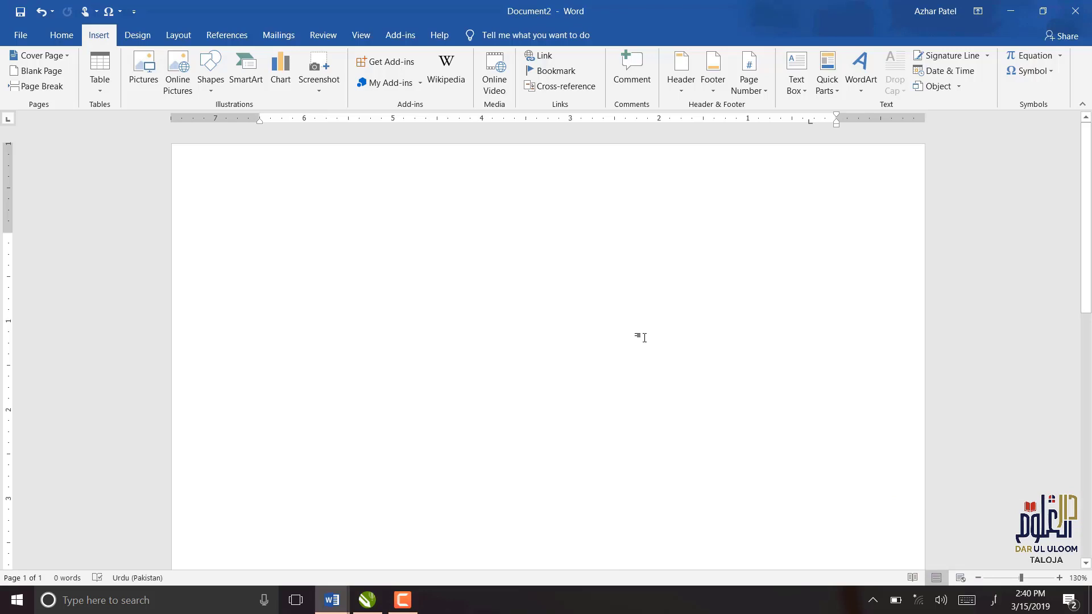
{"action": "left_click", "coordinate": [61, 45]}
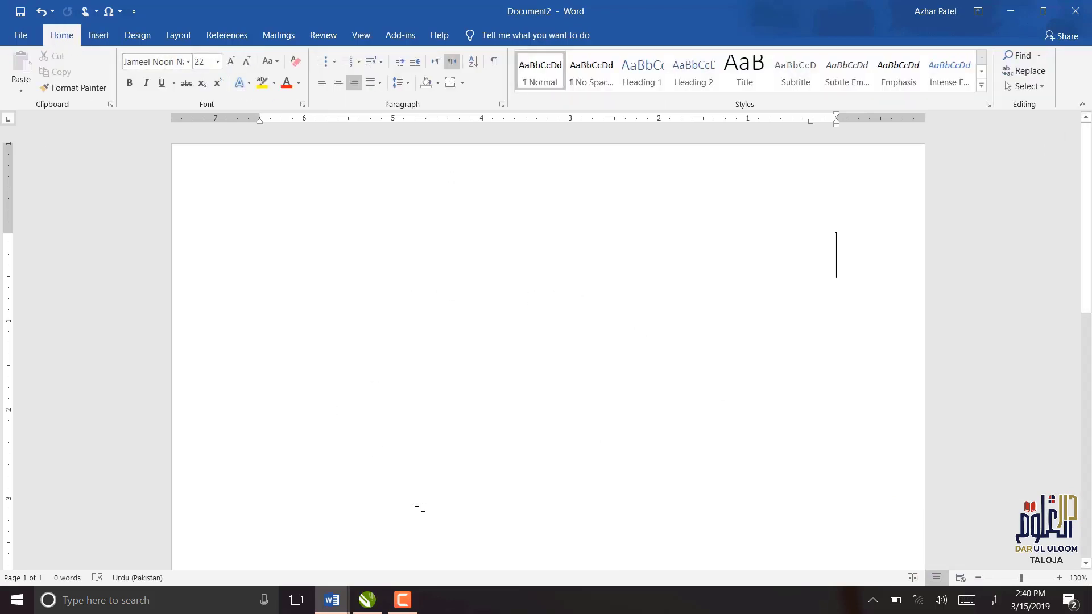